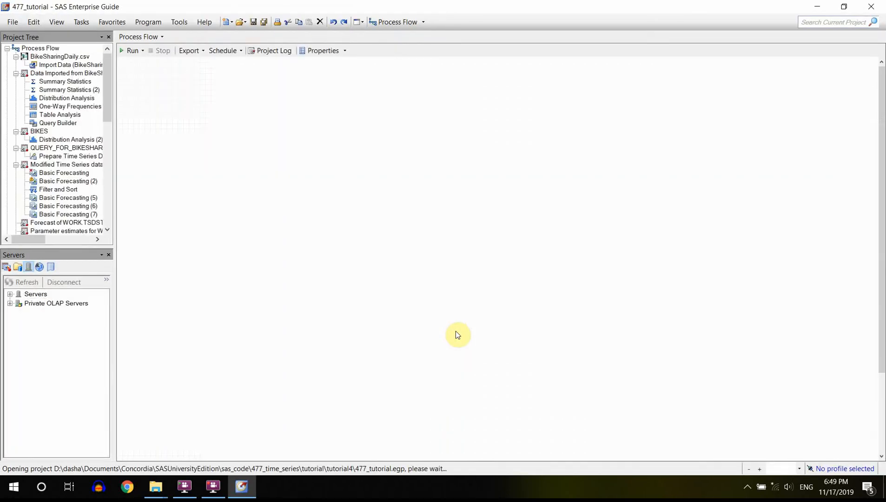
- Collapse the Process Flow branch in the project tree and open the Tutorial4 process flow
click(6, 49)
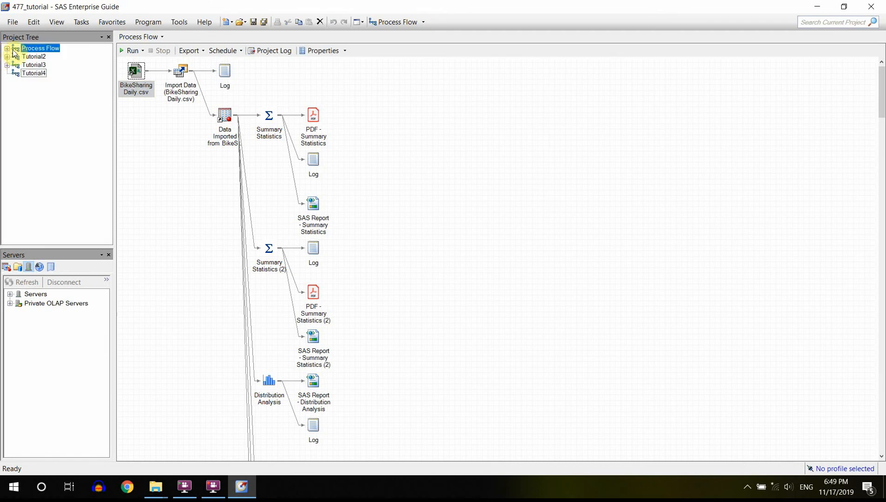
double_click(33, 74)
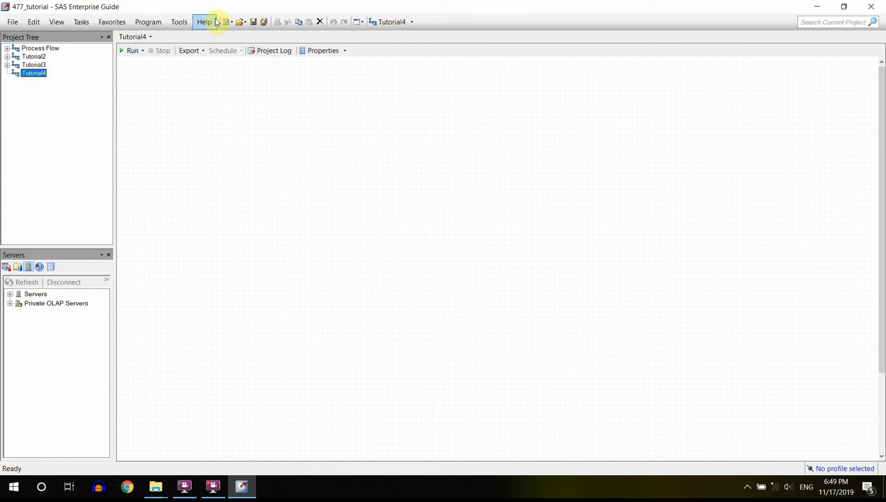
- Add a new process flow to the project and delete it again
click(231, 25)
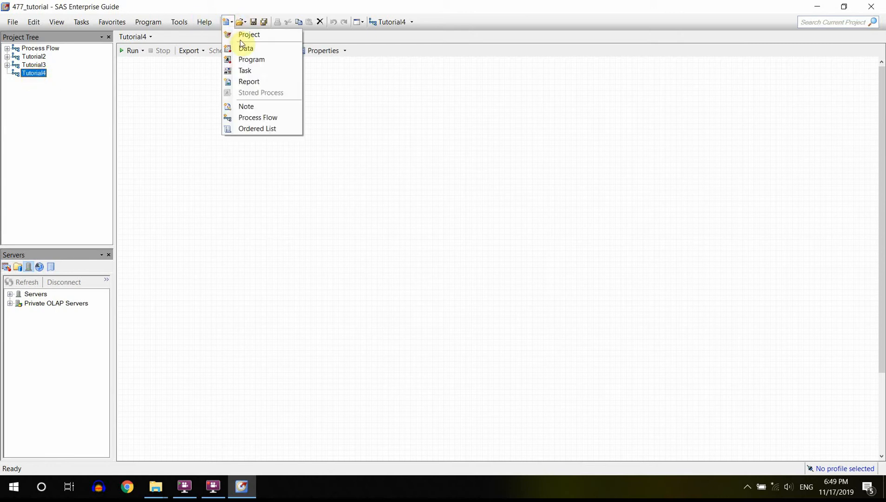
click(266, 118)
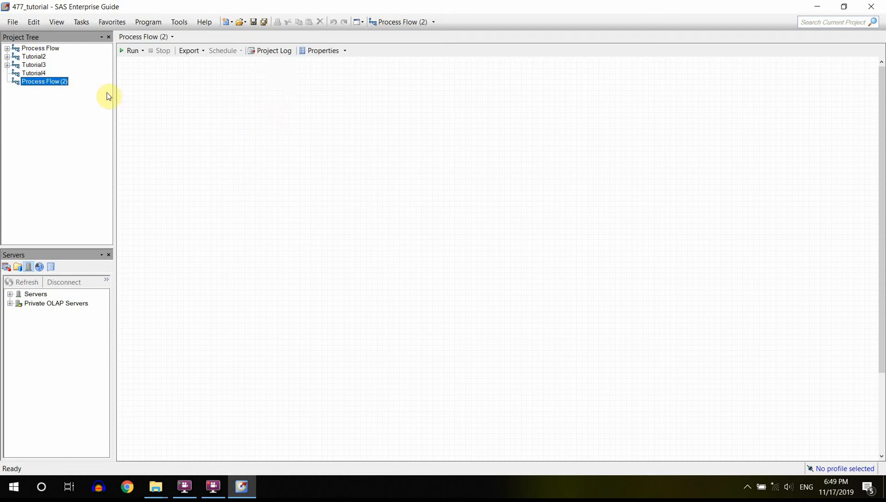
right_click(33, 85)
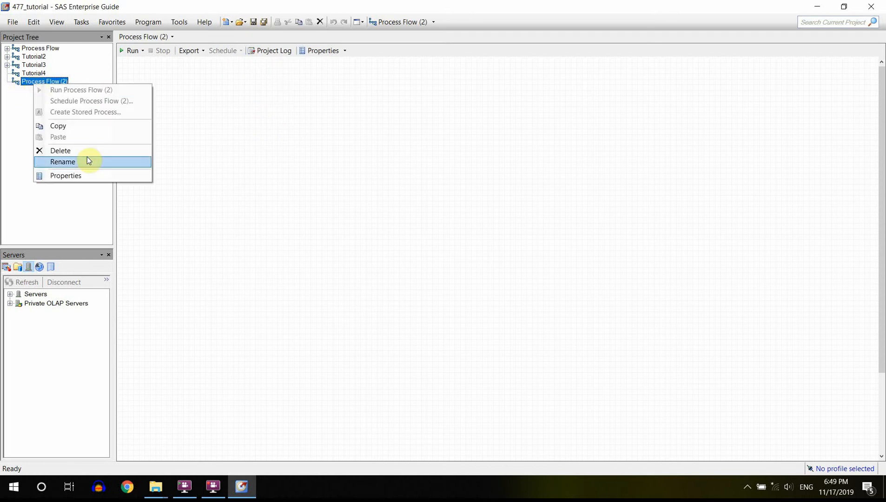
click(25, 103)
right_click(42, 85)
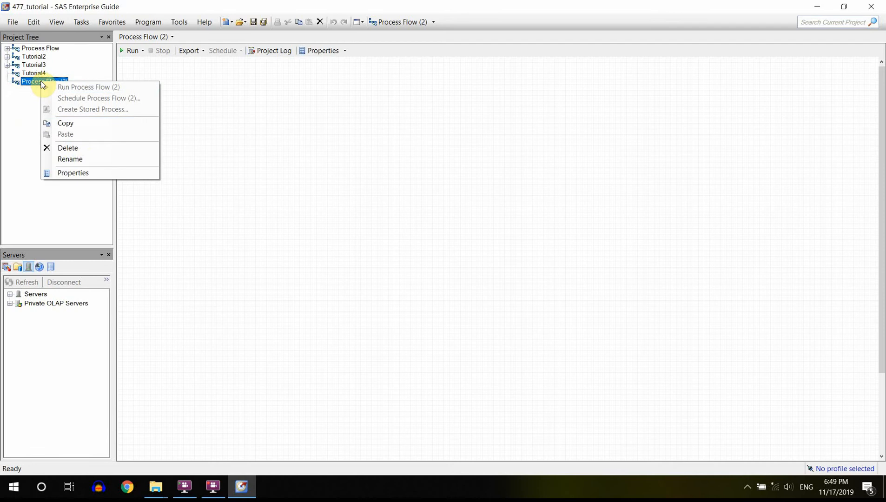
click(77, 147)
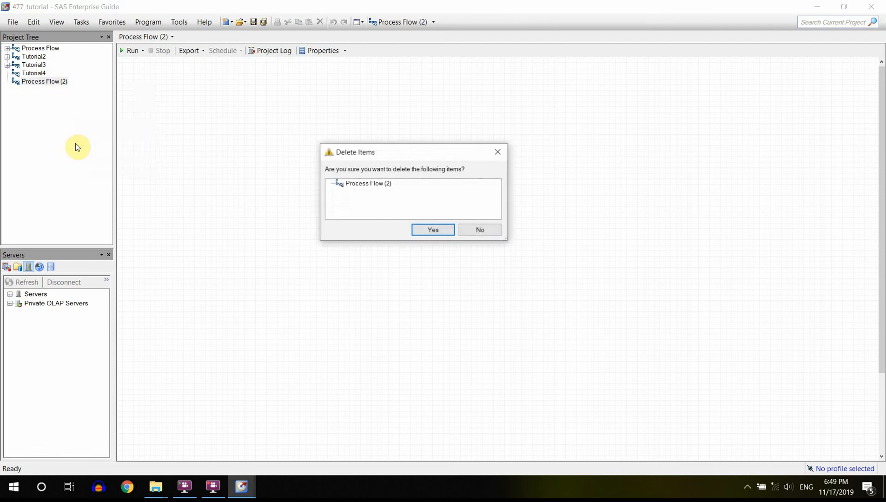
click(423, 231)
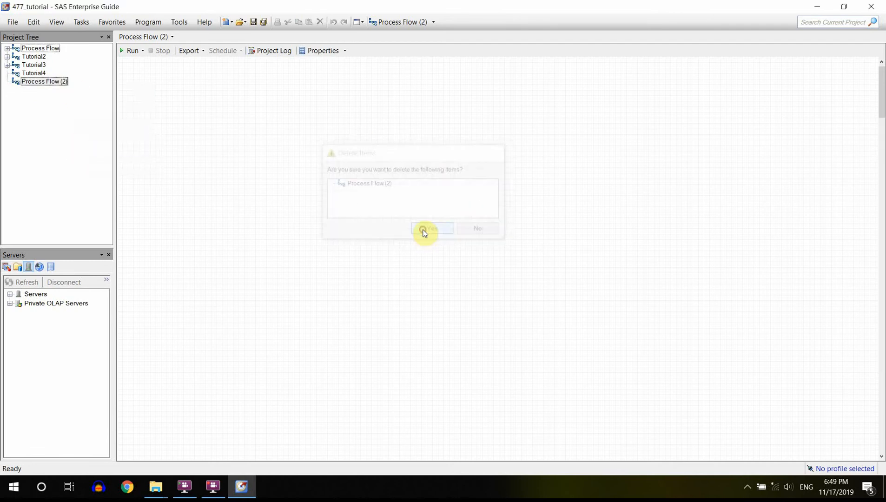
- Create a new program in Tutorial4 containing the statement libname bsta477 ""; with an empty path
click(36, 74)
click(230, 22)
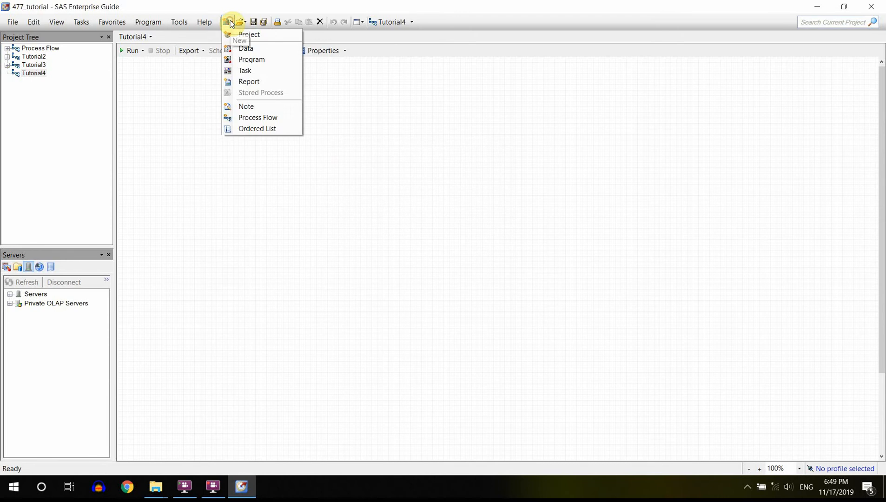
click(249, 59)
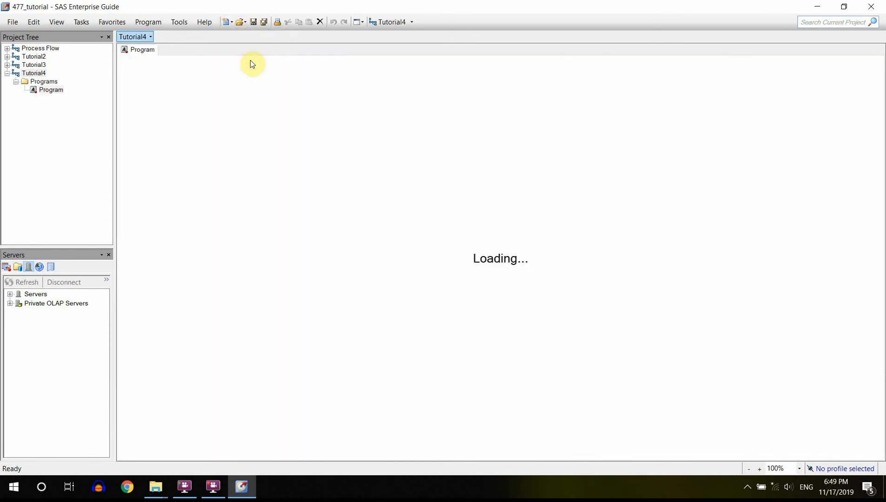
text(li)
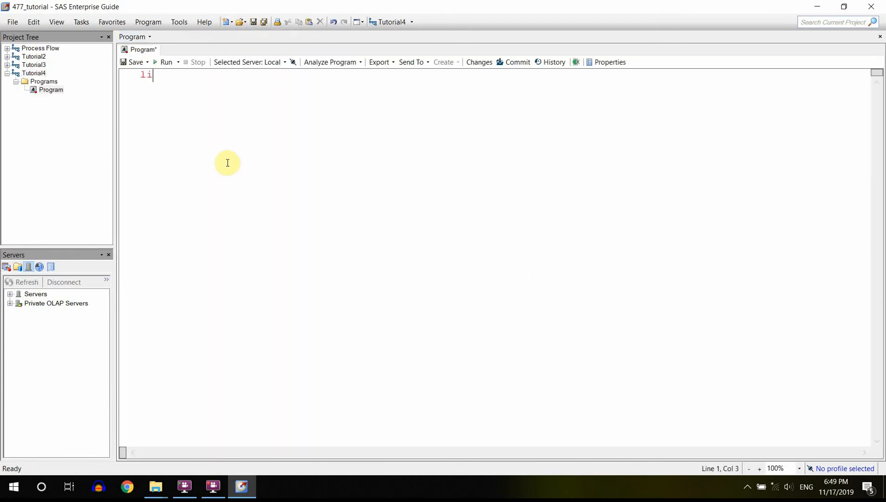
text(bname bsta477)
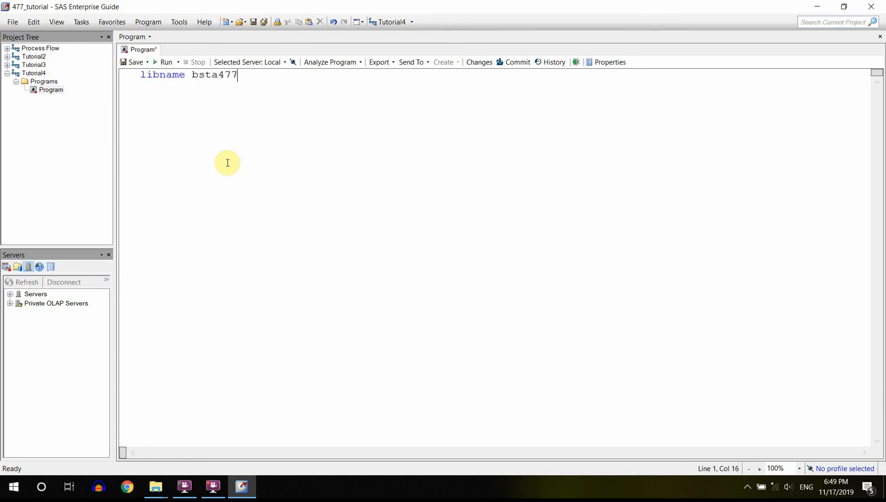
text( "";)
- Copy the folder path C:\bsta477 from File Explorer and insert it between the quotes of the libname statement in SAS Enterprise Guide
mouse_move(156, 487)
click(110, 458)
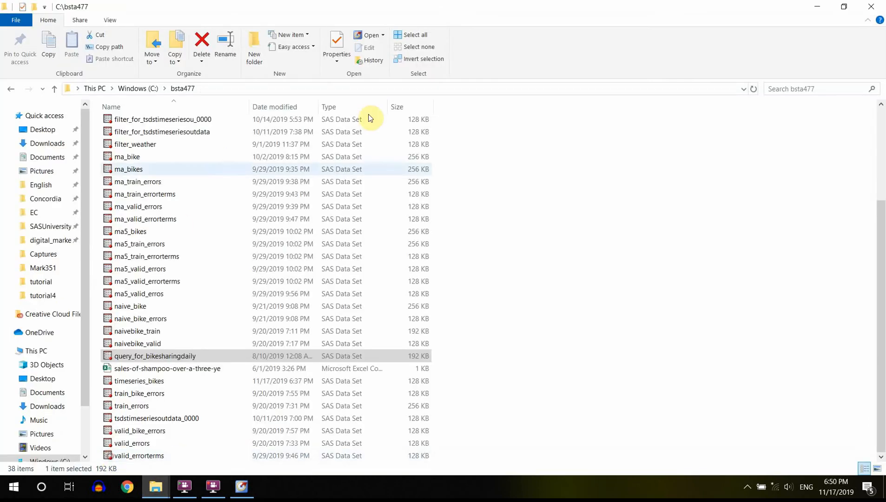
click(367, 89)
click(368, 90)
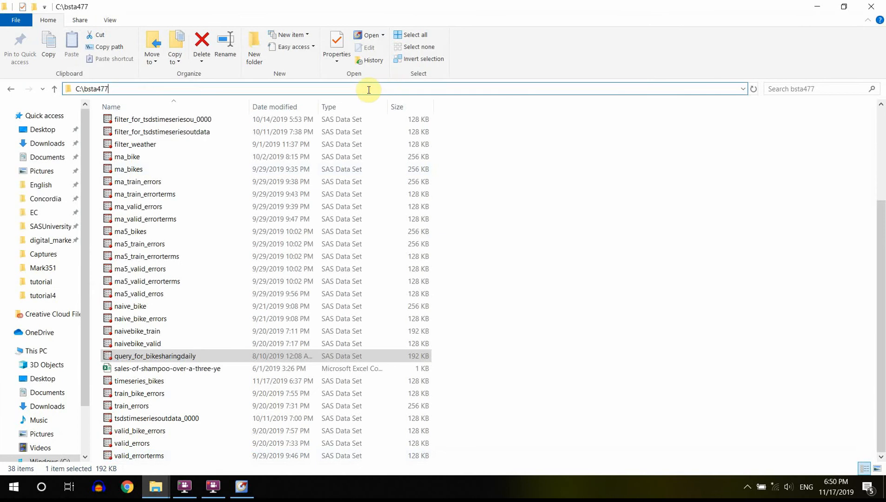
key(ctrl+a)
key(ctrl+c)
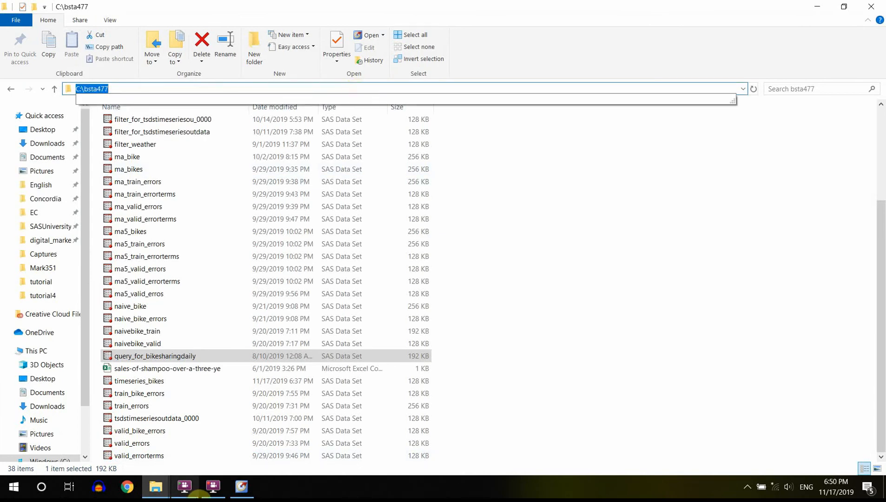
click(241, 487)
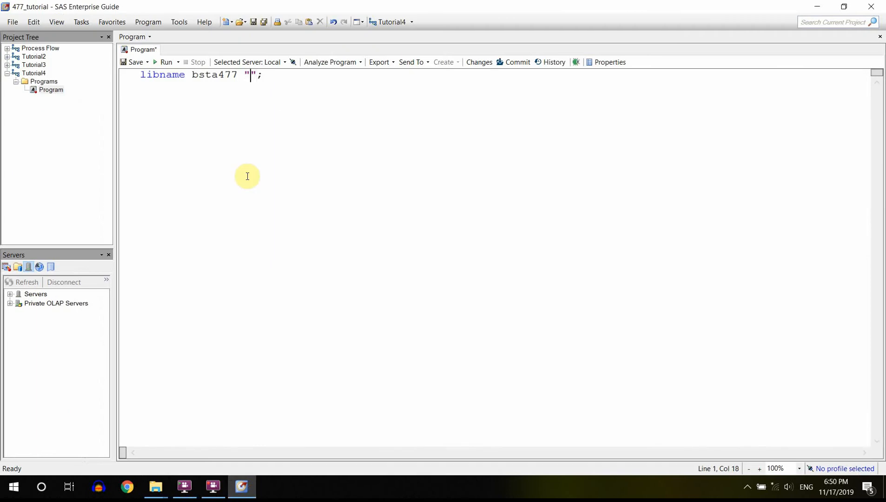
key(ctrl+v)
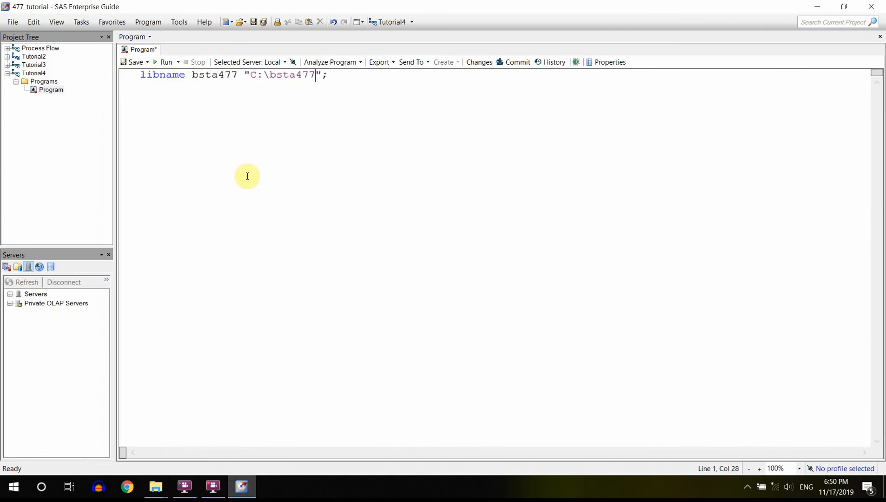
- Run the libname program and review the library assignment in its log
click(163, 62)
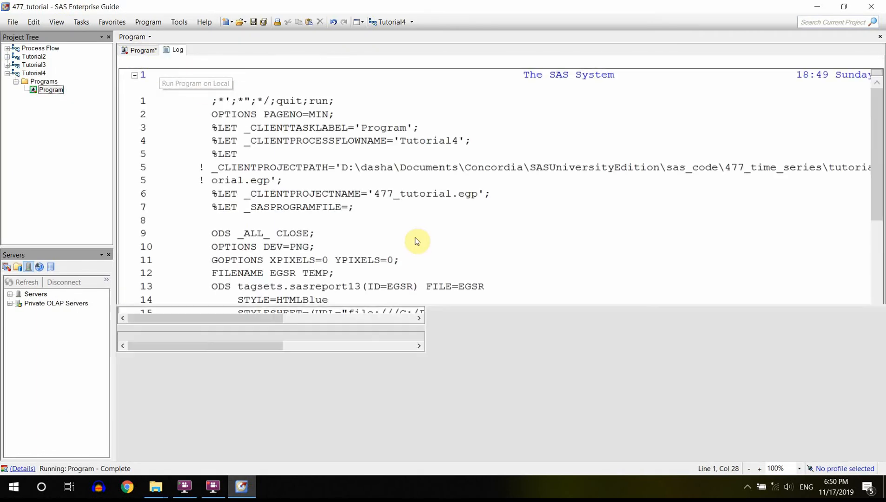
drag(879, 169, 882, 249)
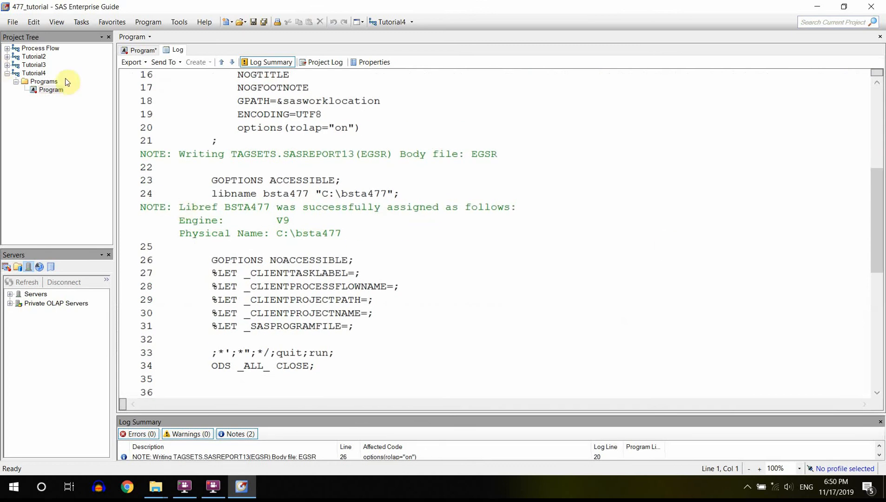
- With Tutorial4 selected, open the QUERY_FOR_BIKESHARINGDAILY data set from the local server's BSTA477 library
click(41, 73)
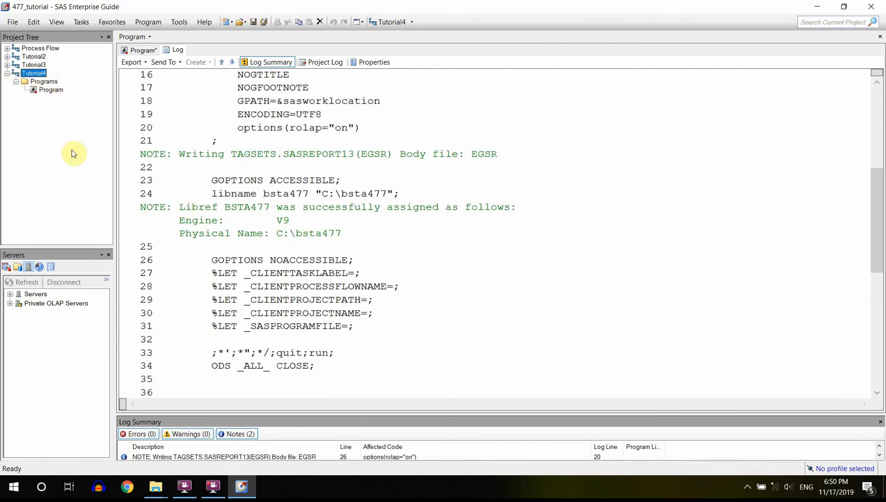
click(10, 295)
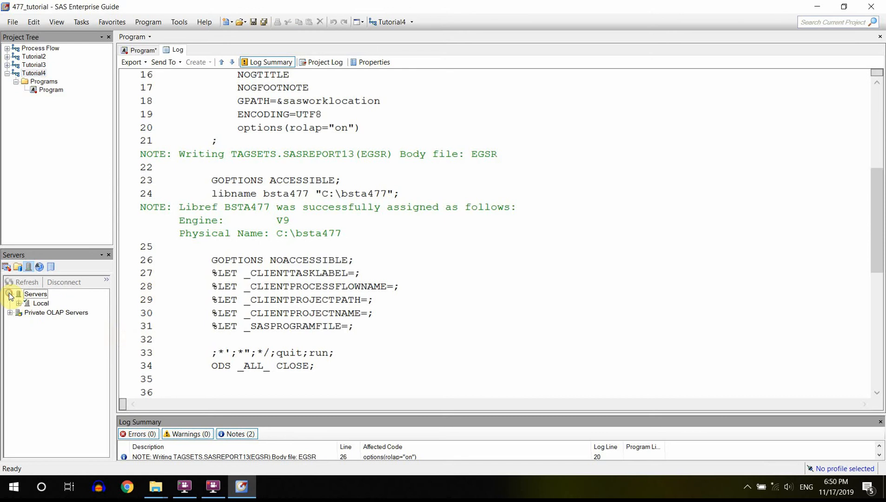
click(18, 303)
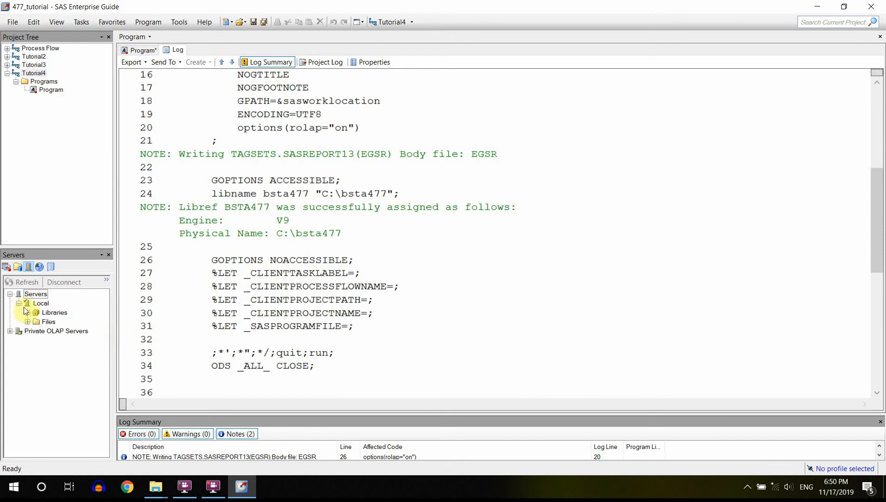
click(27, 313)
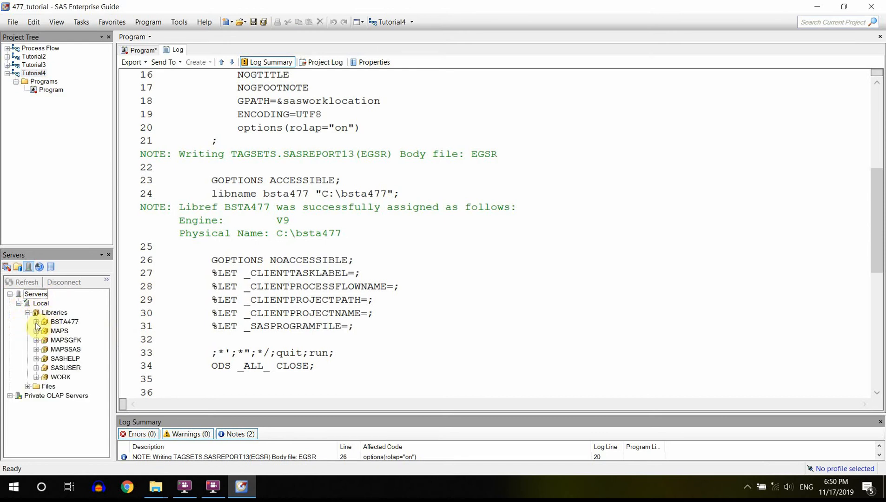
click(35, 323)
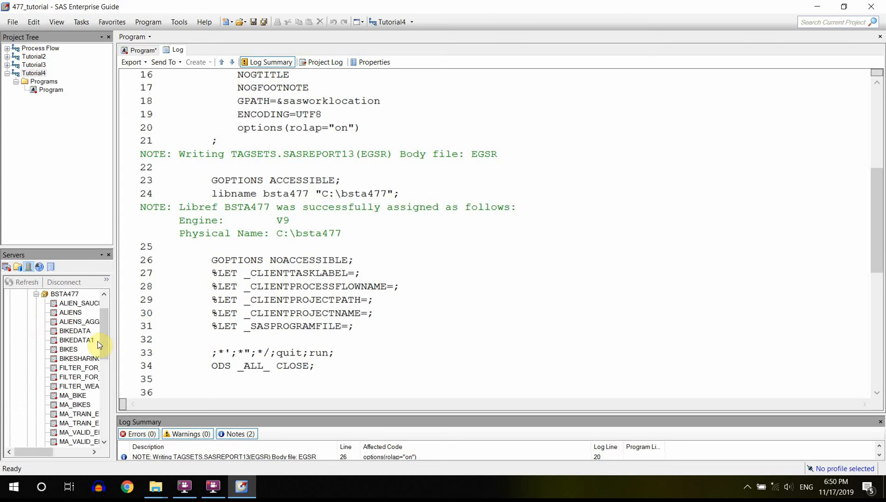
drag(106, 350, 111, 401)
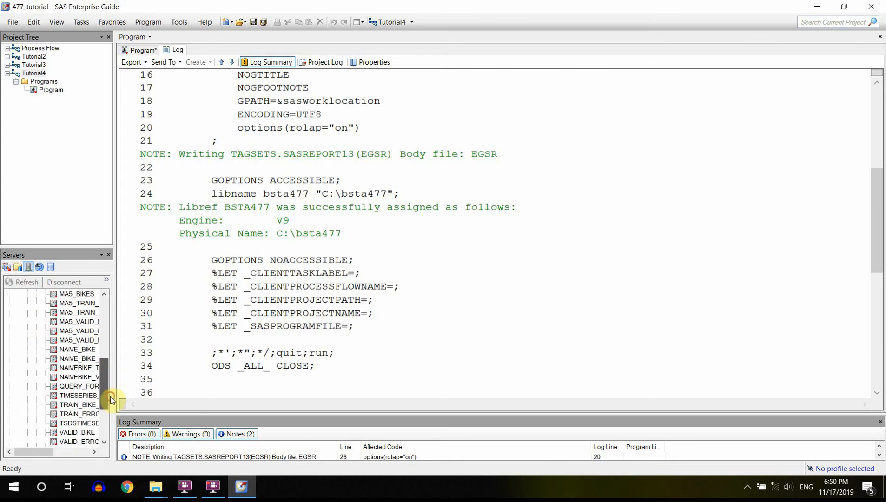
double_click(81, 391)
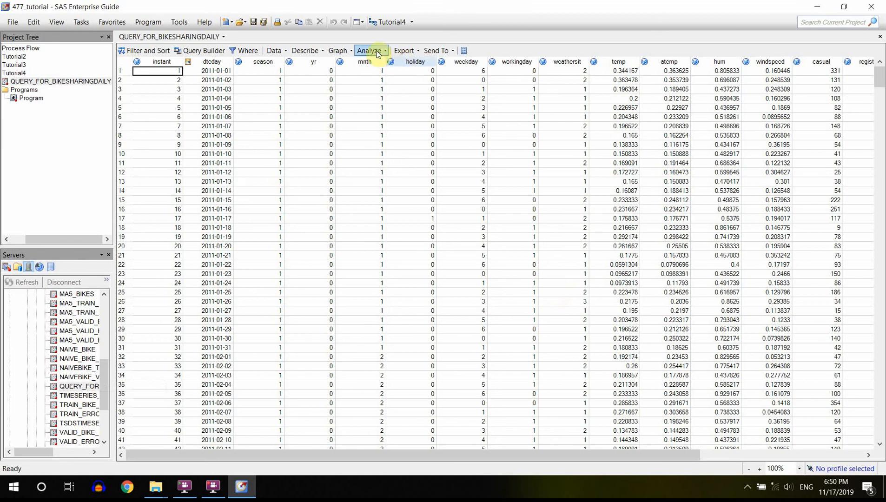
- Set up a Prepare Time Series Data task with dteday as the time ID, Daily intervals and cnt as the time series variable
click(376, 50)
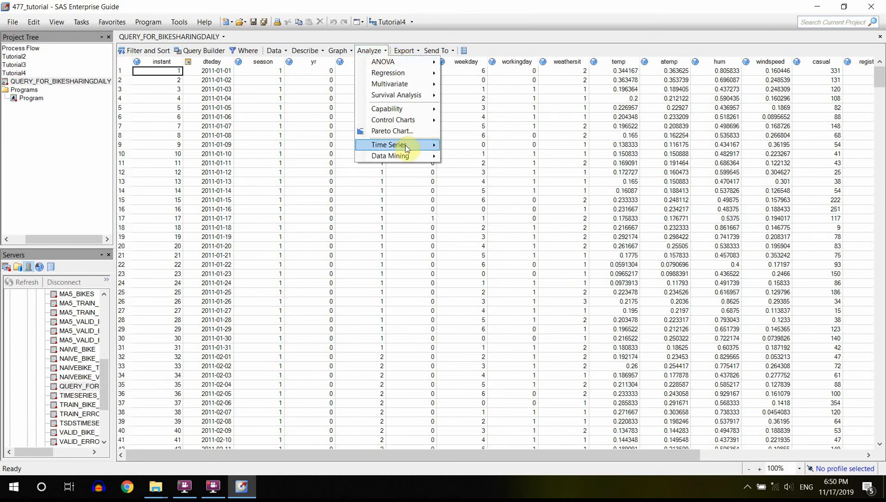
mouse_move(406, 144)
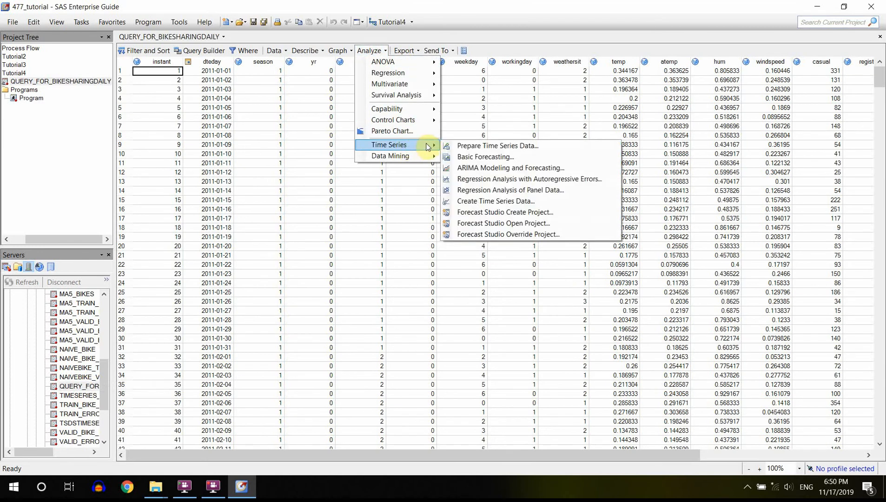
click(474, 146)
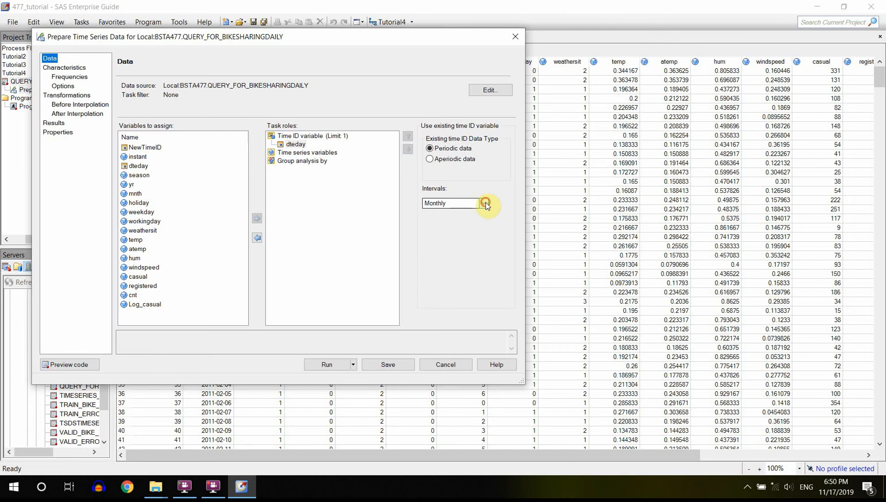
click(484, 204)
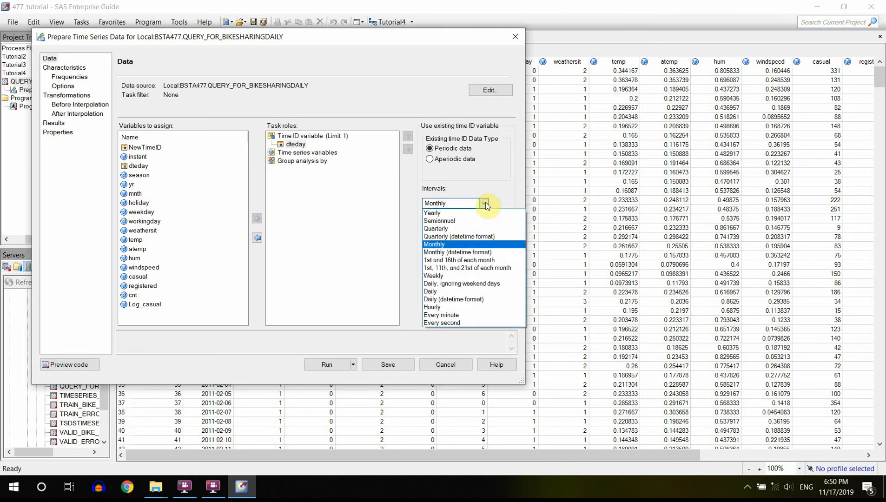
click(450, 291)
click(132, 296)
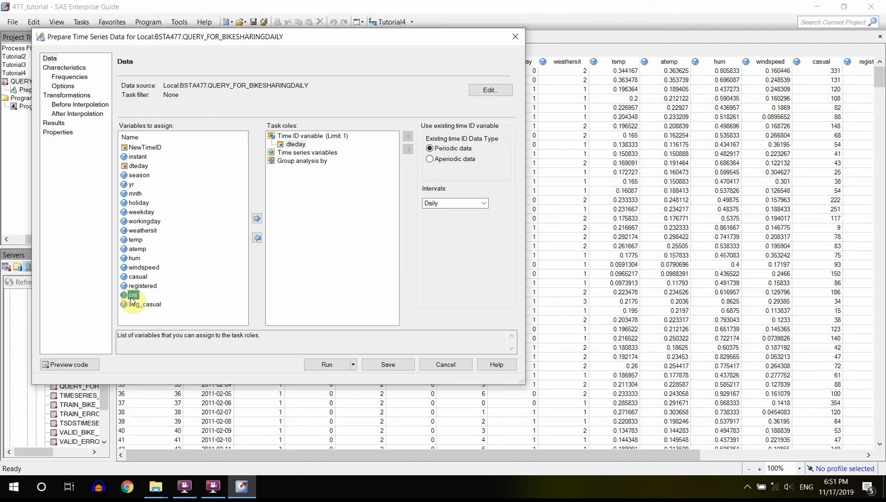
drag(130, 298, 314, 155)
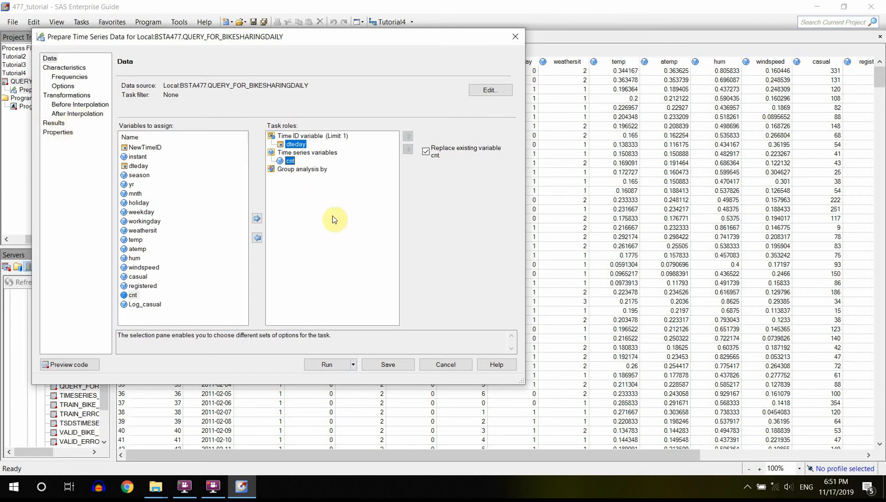
- Set the modified data output to bikes_arima in the local server's BSTA477 library and run the time series preparation
click(53, 124)
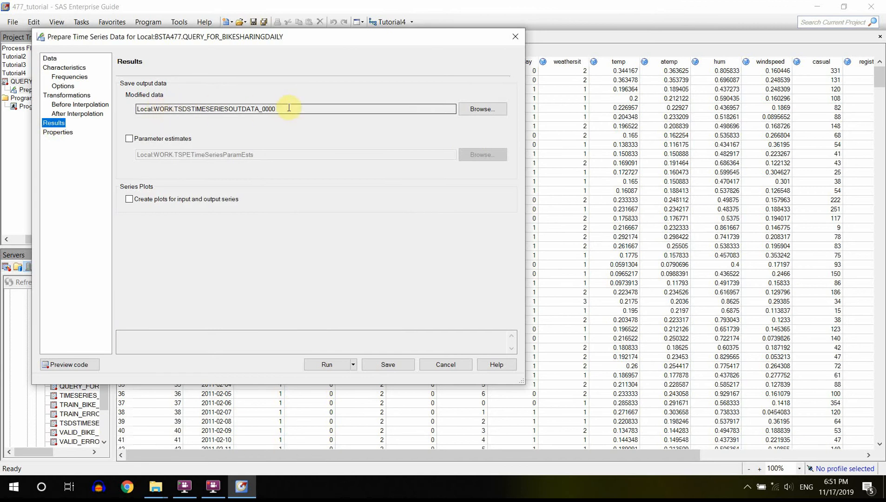
click(494, 112)
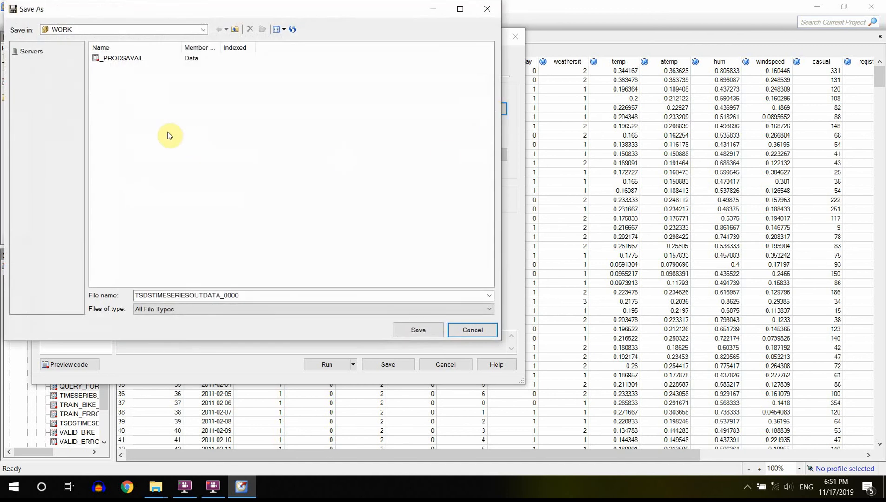
click(488, 7)
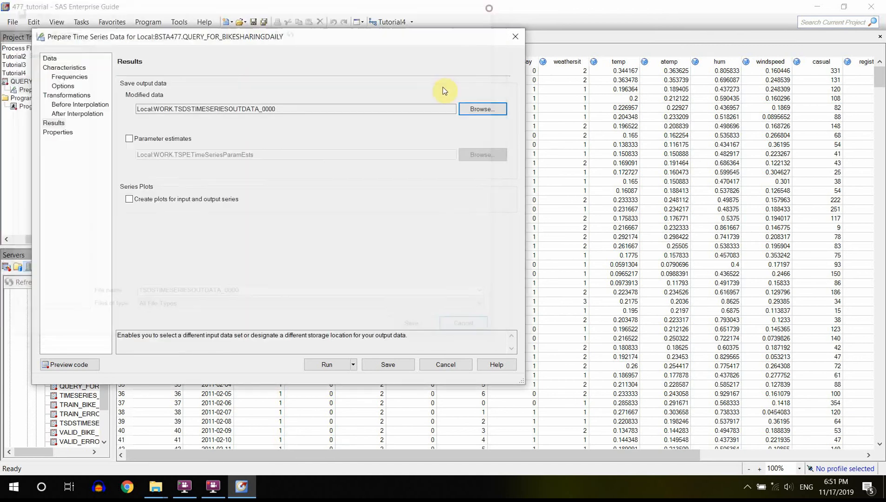
click(483, 109)
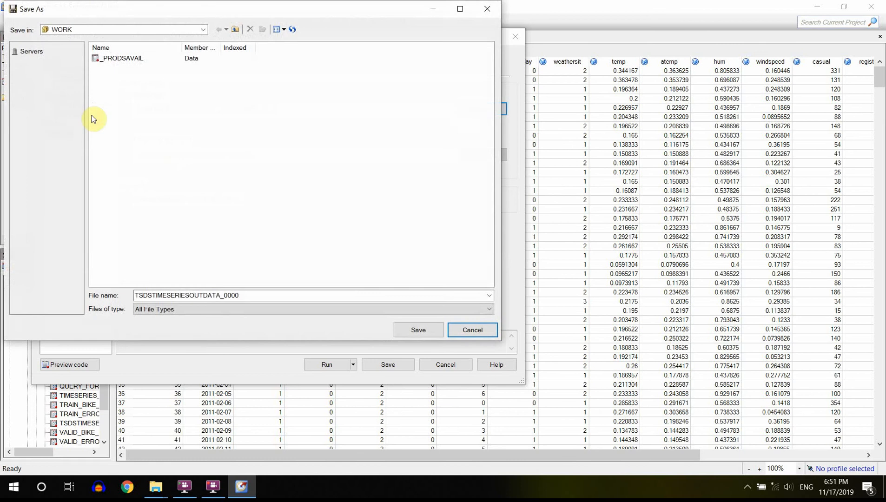
click(40, 58)
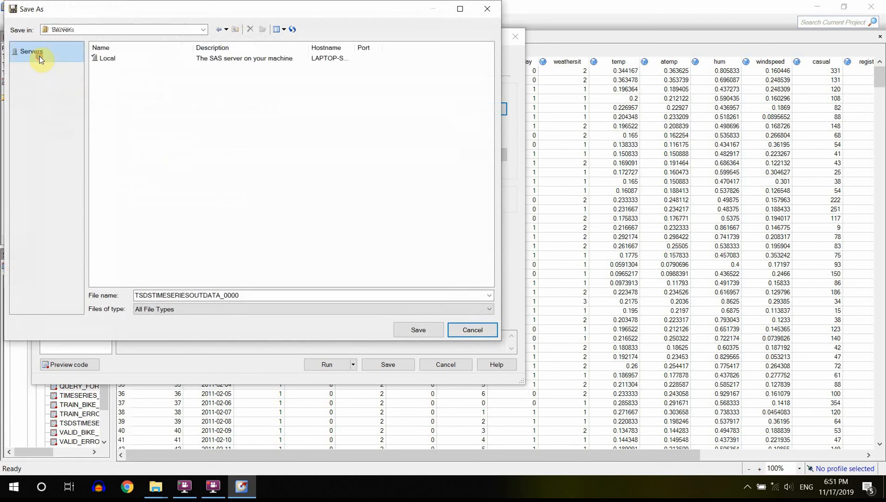
double_click(104, 58)
double_click(104, 59)
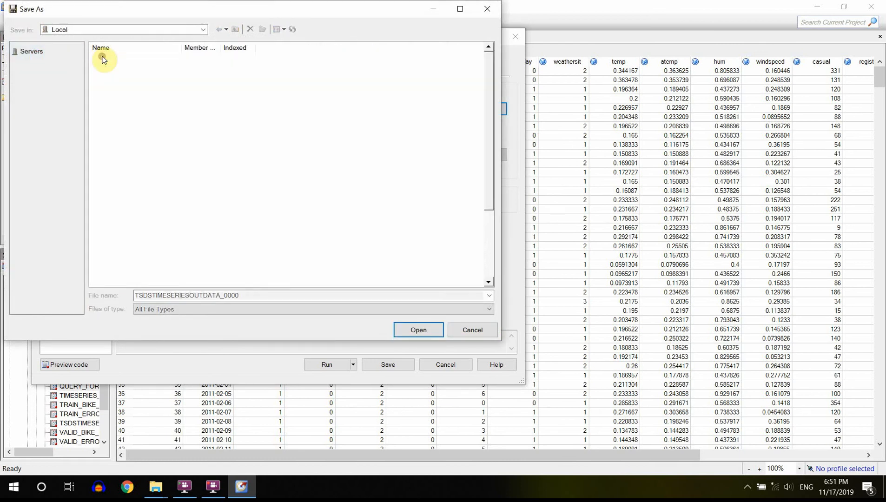
double_click(244, 294)
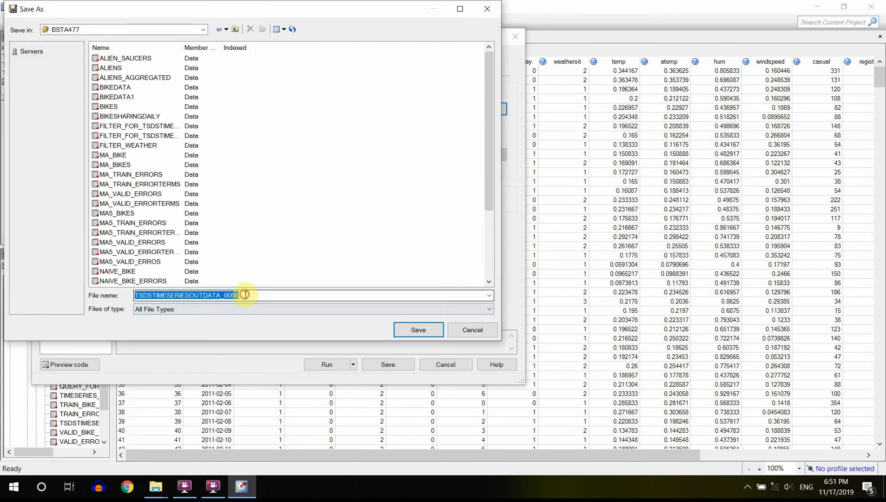
text(bikes)
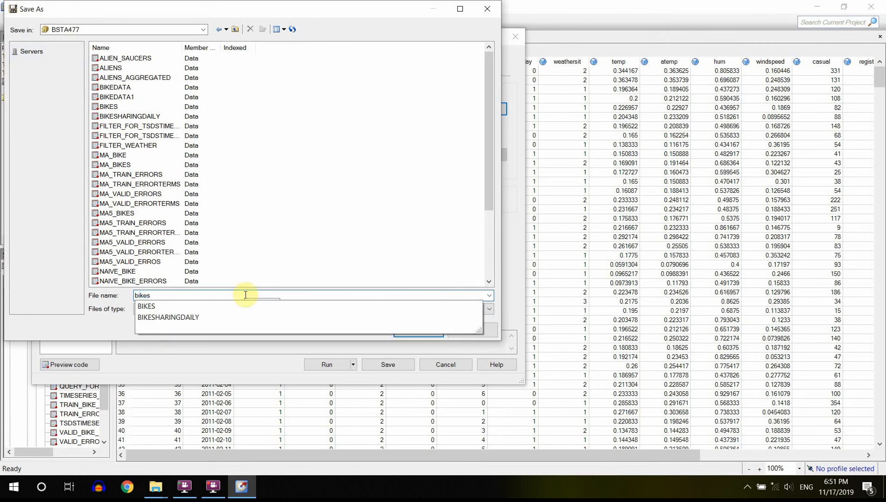
text(_arima)
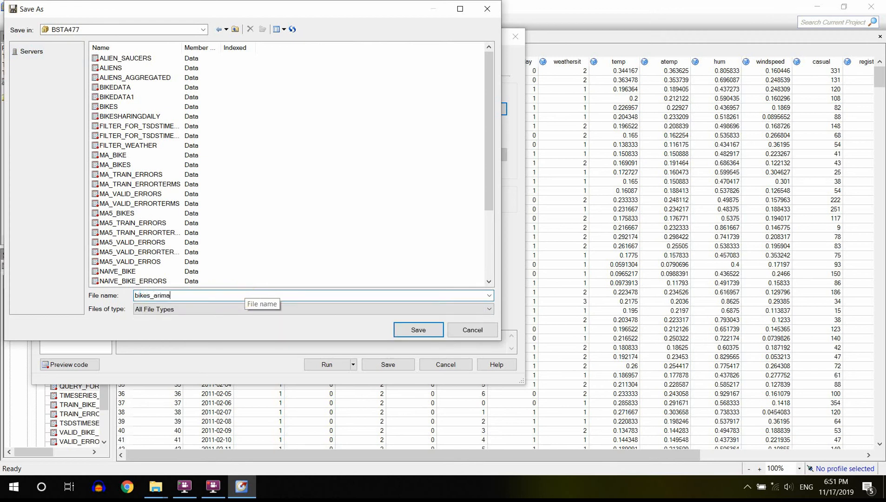
key(Return)
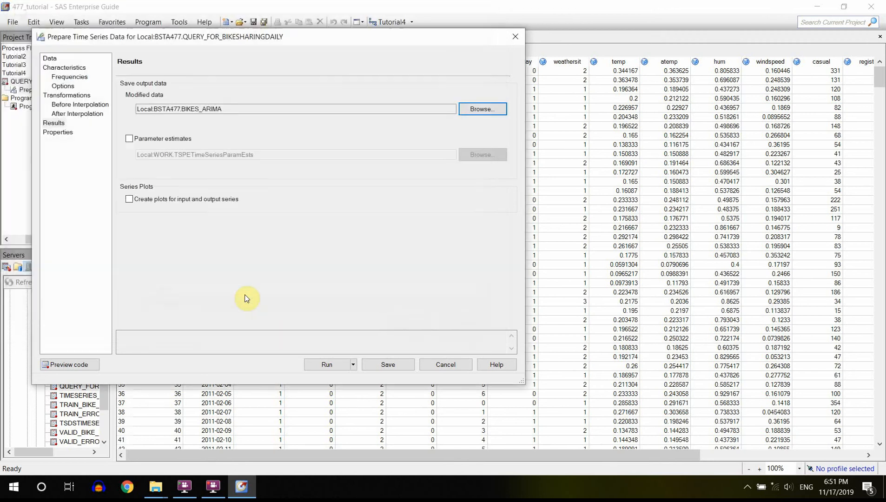
click(326, 365)
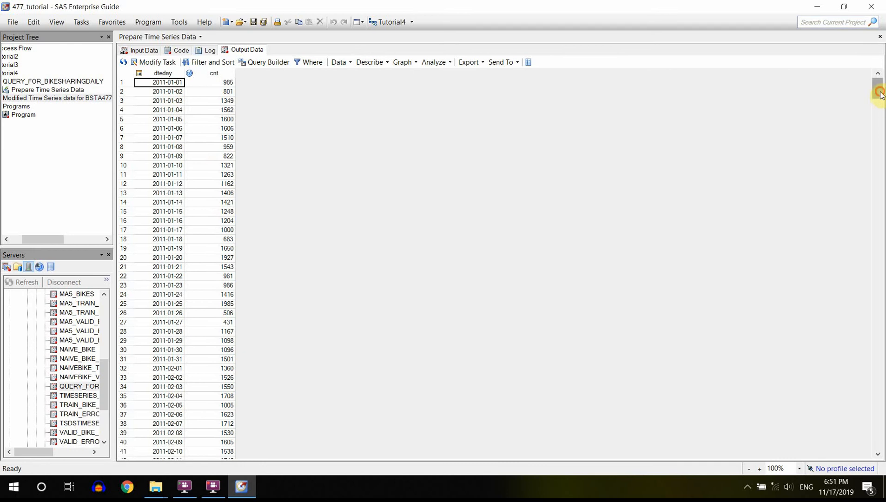
drag(880, 93, 880, 448)
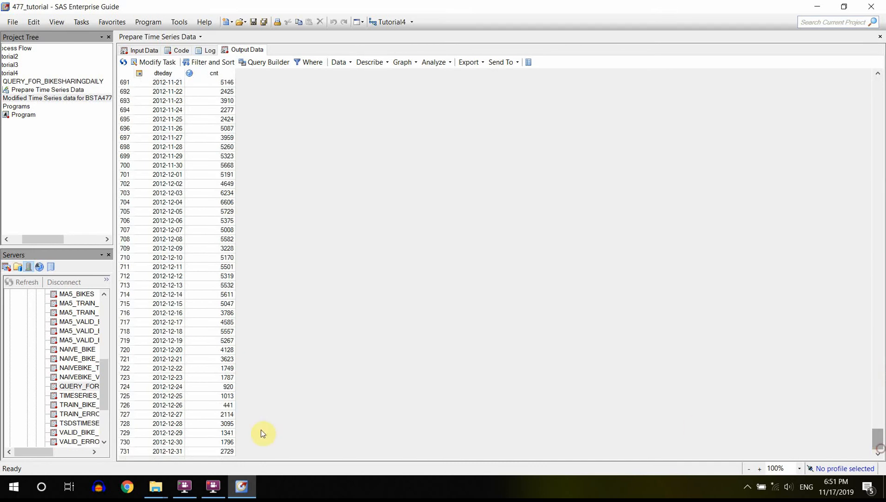
- Start an ARIMA Modeling and Forecasting task on the prepared output data with cnt as the time series variable
click(445, 64)
mouse_move(476, 159)
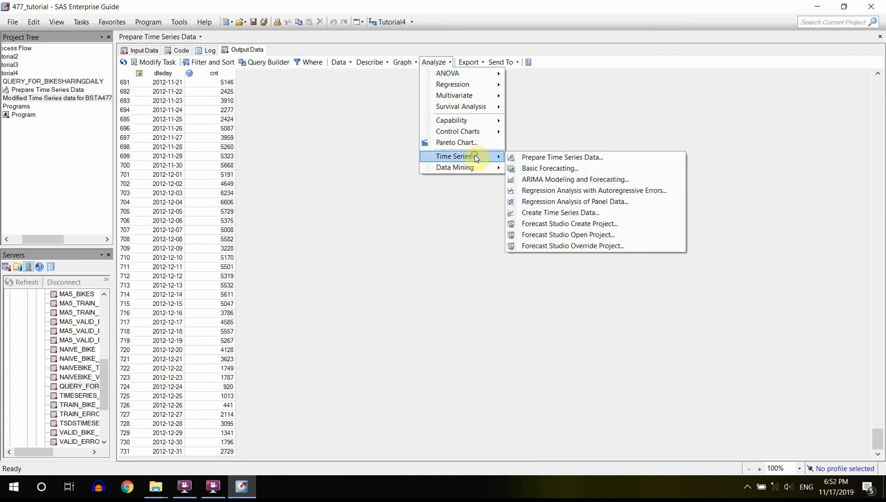
click(555, 179)
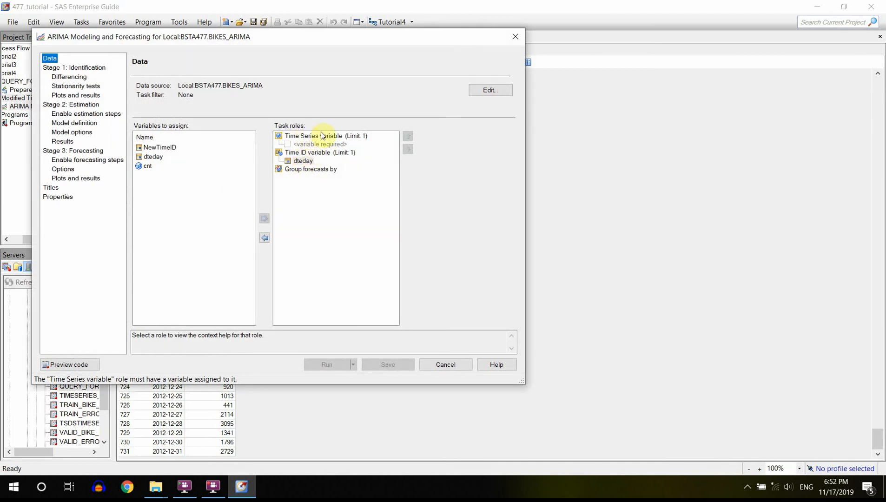
click(148, 167)
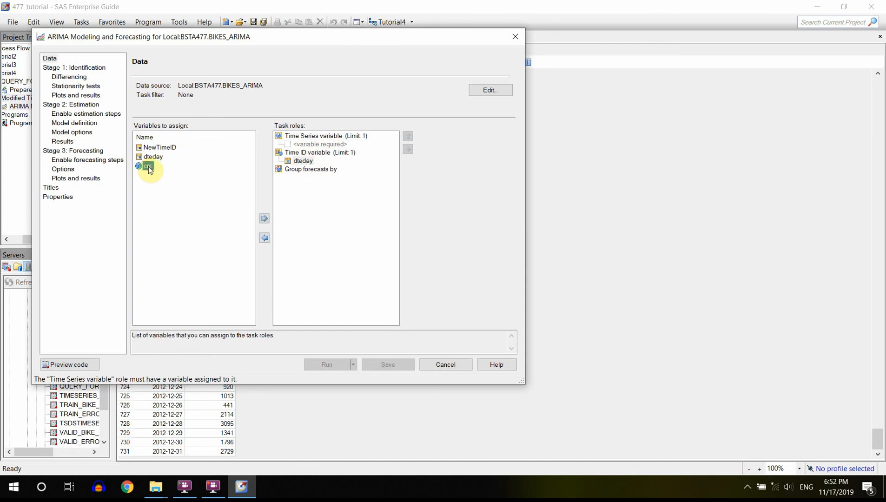
drag(148, 166, 335, 143)
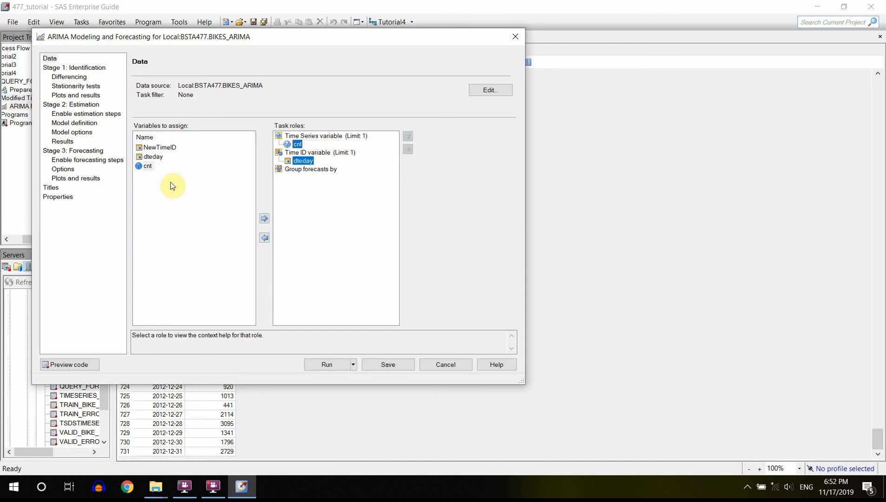
- In the ARIMA identification stage, enable saving autocorrelations and cross covariances, and run the task
click(84, 68)
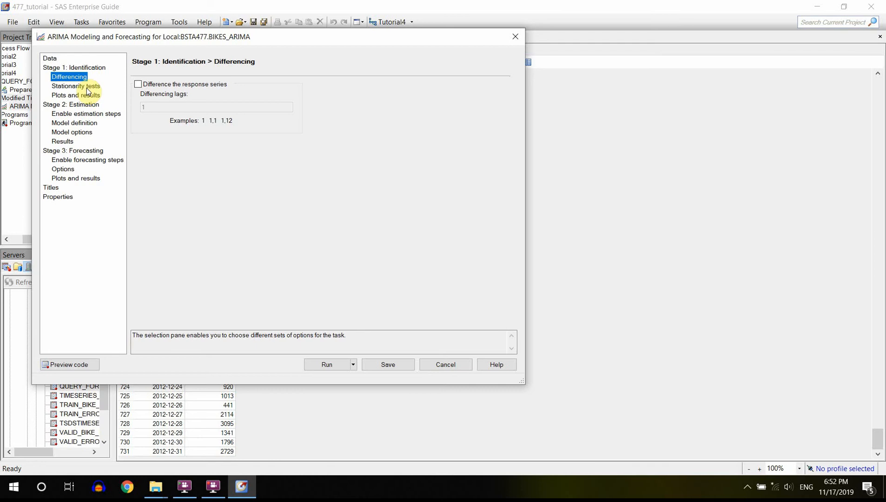
click(86, 87)
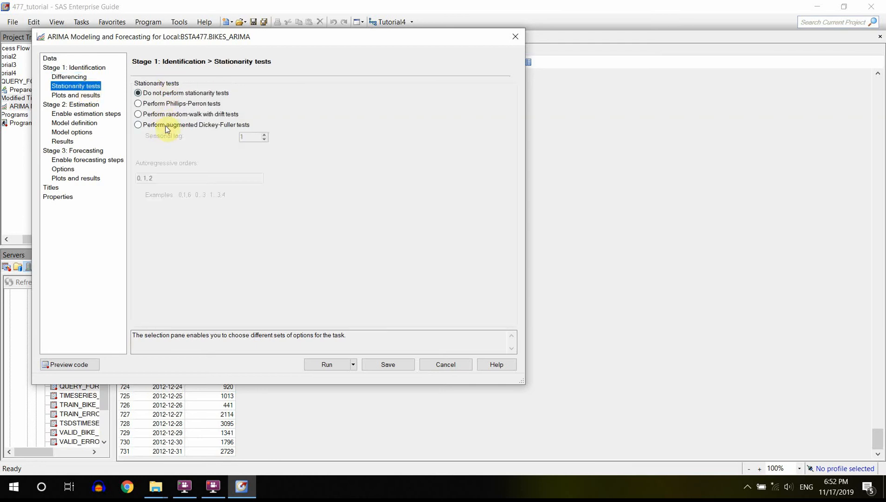
click(92, 96)
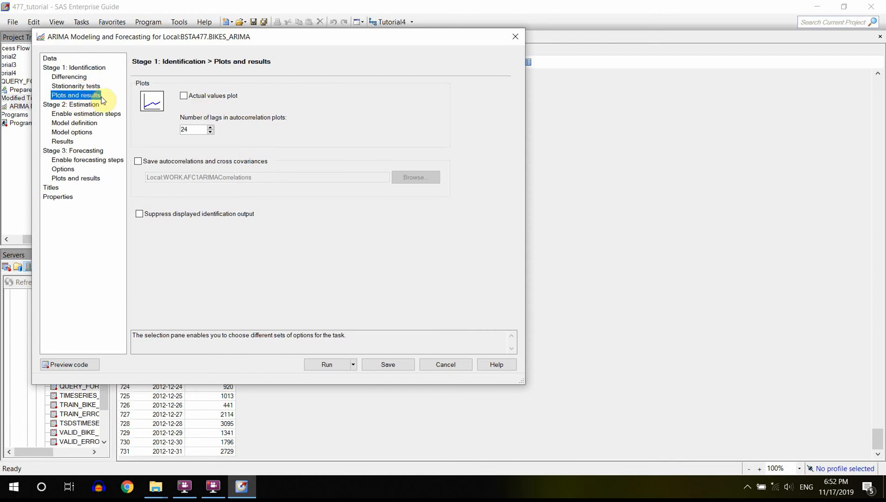
click(139, 163)
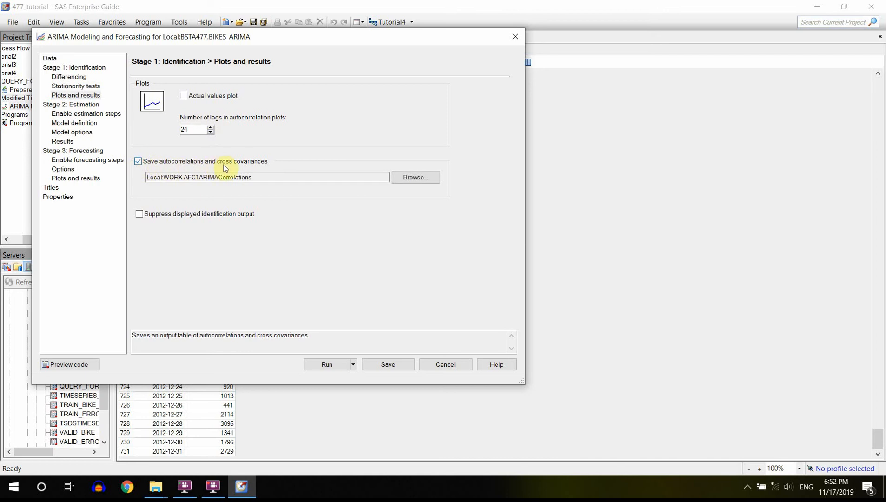
click(163, 178)
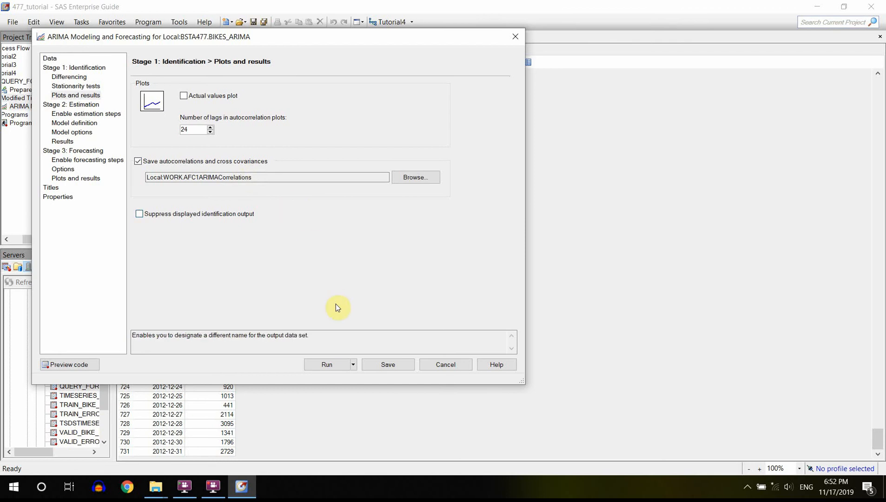
click(326, 365)
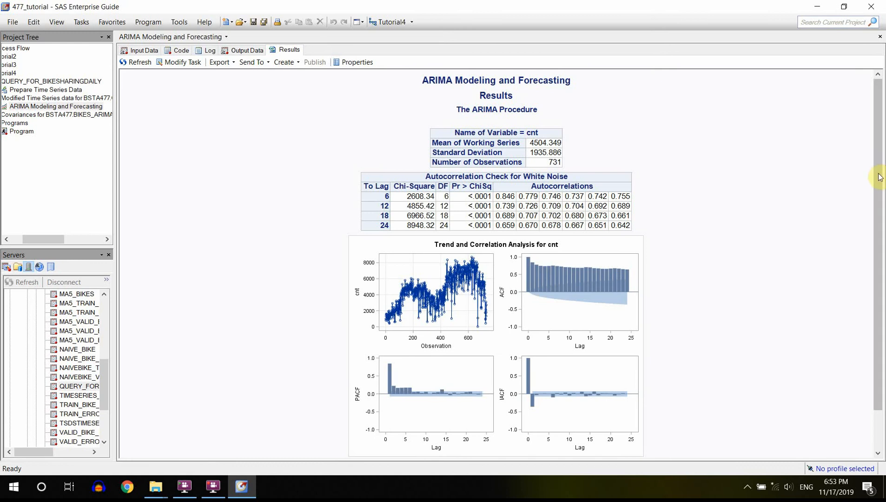
drag(880, 178, 881, 159)
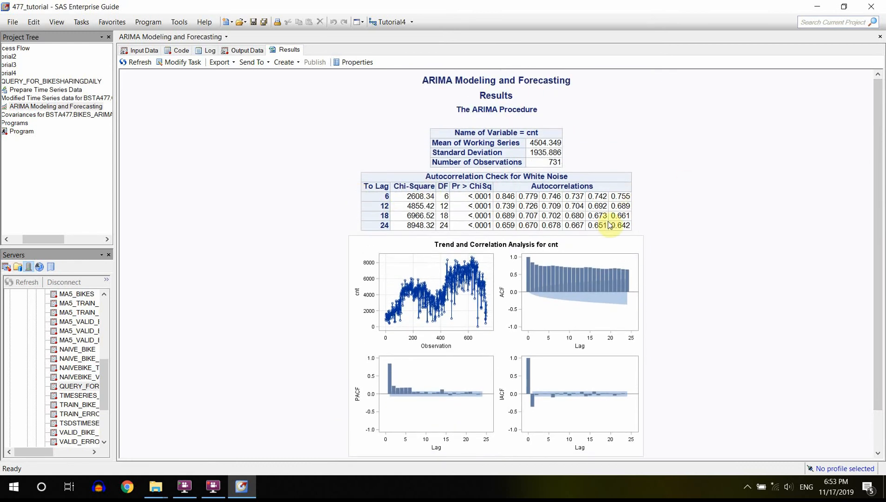
- Examine the ARIMA task's output data, going through the autocorrelations by lag in the CORR column
click(247, 49)
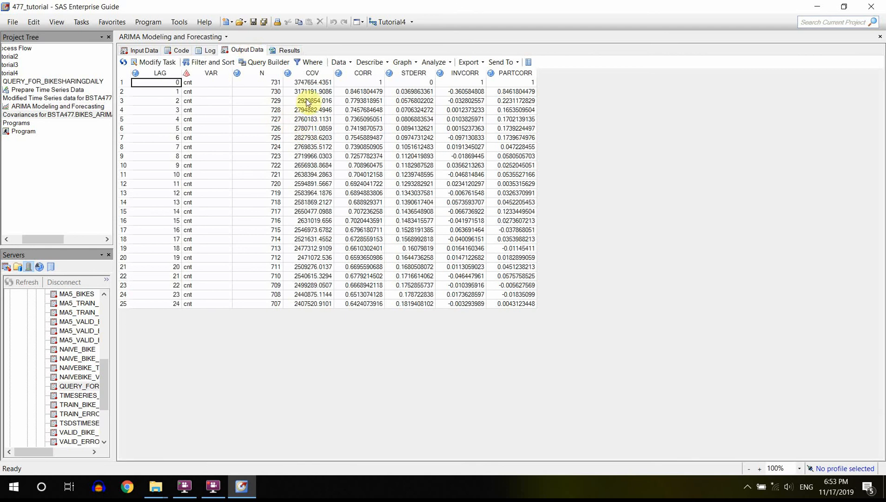
click(307, 102)
key(Right)
key(Right)
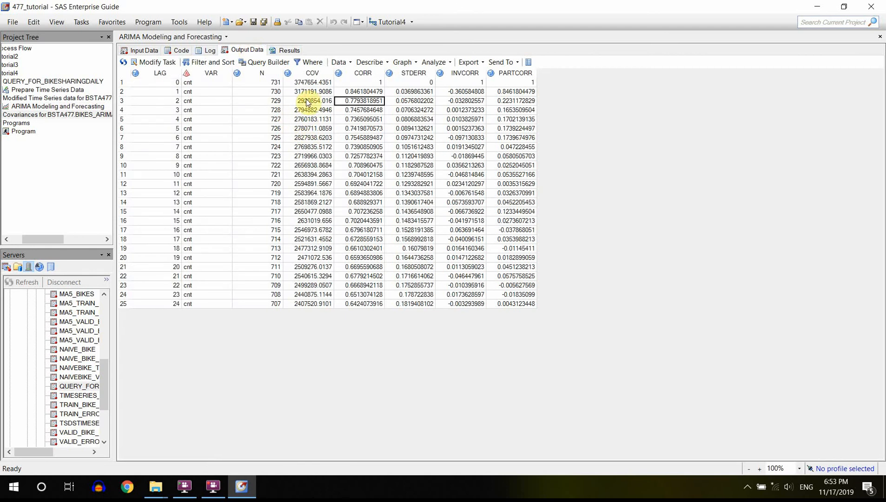
key(Left)
key(Up)
key(Down)
key(Down)
key(Down)
key(Down)
key(Down)
key(Down)
key(Down)
key(Down)
key(Down)
key(Down)
key(Down)
key(Down)
key(Down)
key(Down)
key(Down)
key(Down)
key(Down)
key(Down)
key(Down)
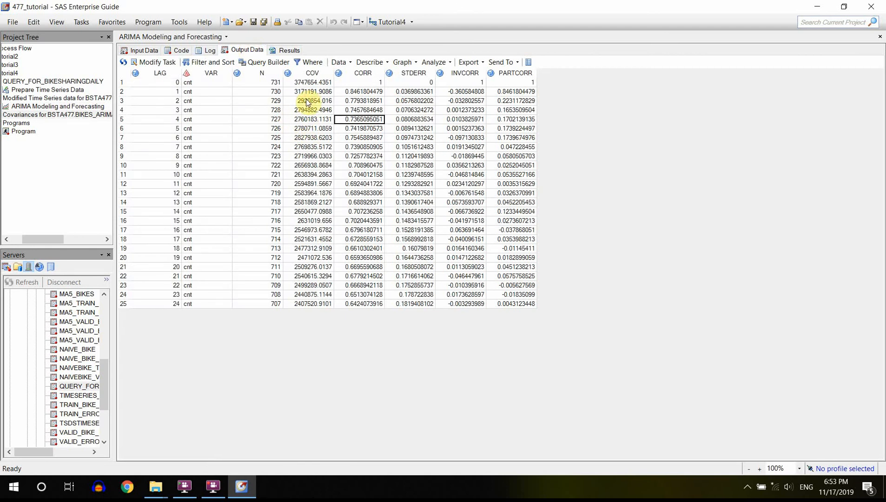
key(Up)
key(Up)
key(Up)
key(Up)
key(Up)
key(Up)
key(Up)
key(Up)
key(Up)
key(Up)
key(Up)
key(Up)
key(Up)
key(Up)
key(Up)
key(Up)
key(Up)
key(Up)
key(Up)
key(Up)
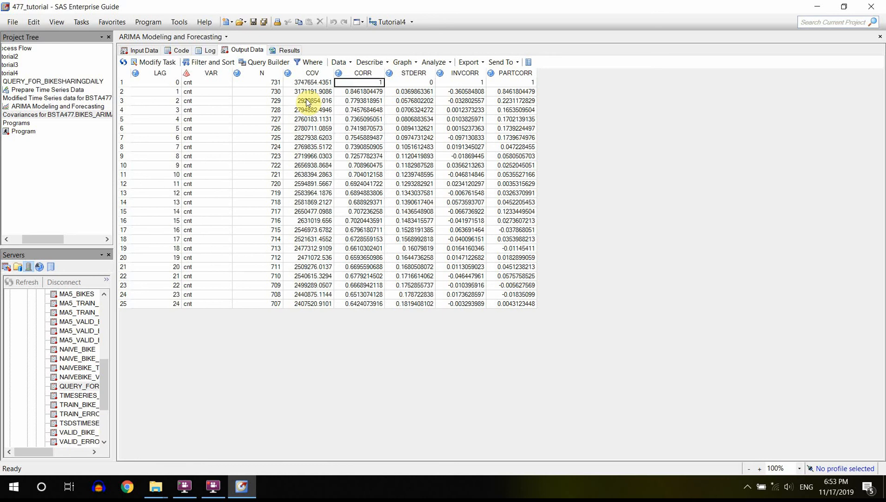
- Review the ARIMA results for cnt, examining the trend and correlation plots and the white noise autocorrelation check
click(281, 50)
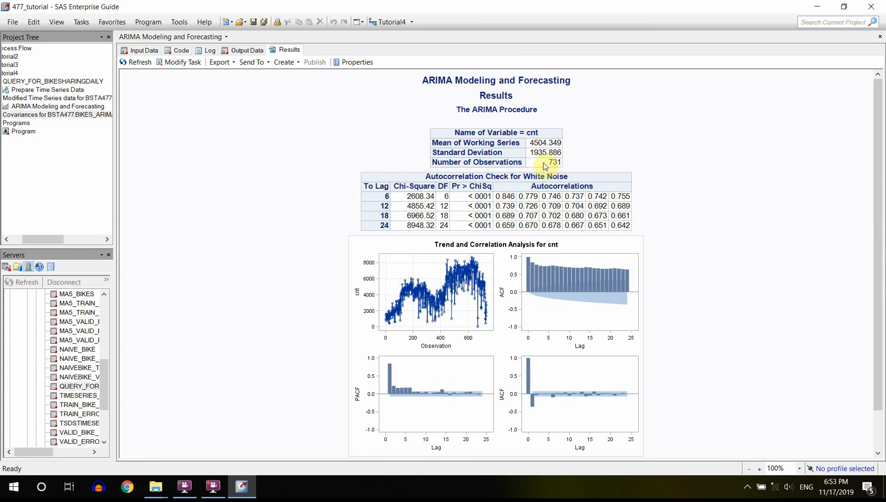
drag(872, 245, 876, 295)
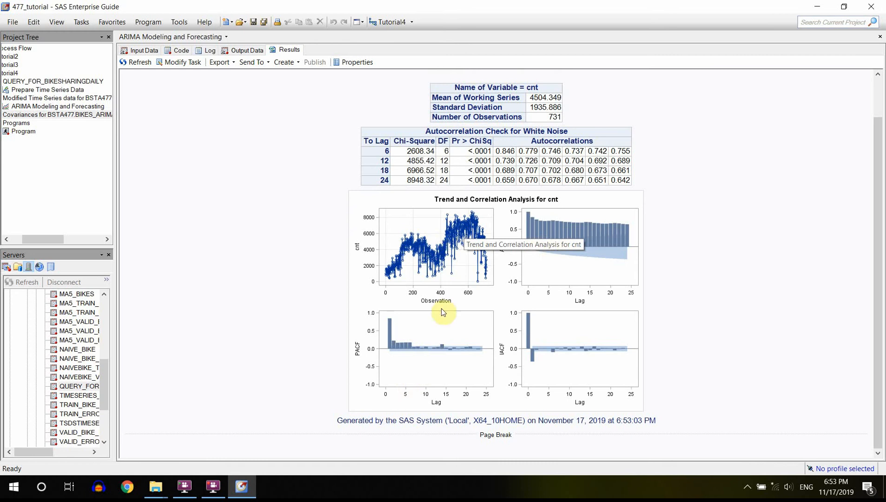
click(414, 221)
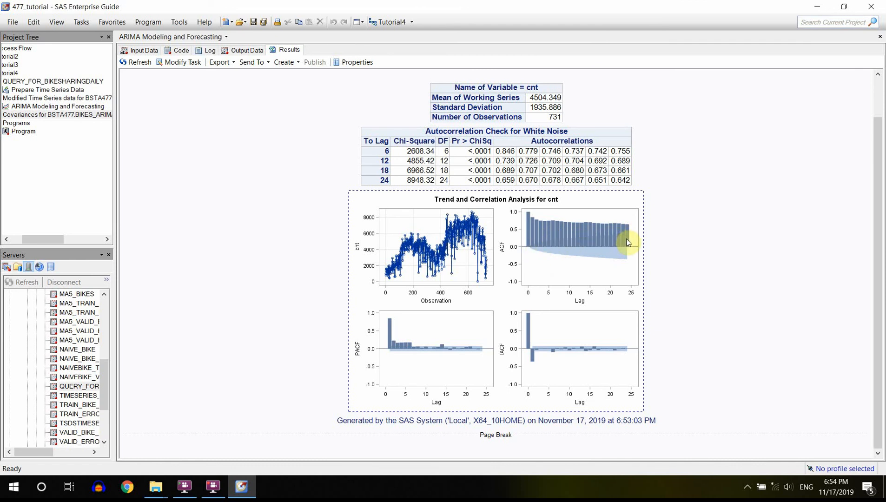
click(505, 155)
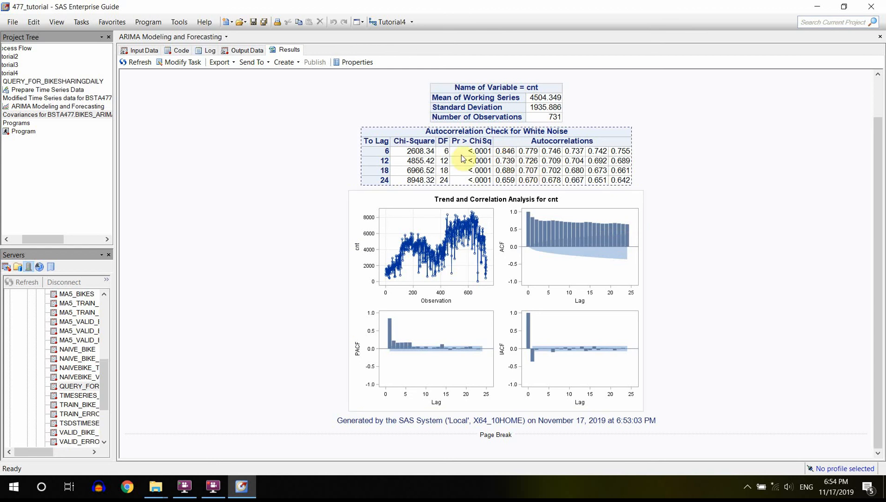